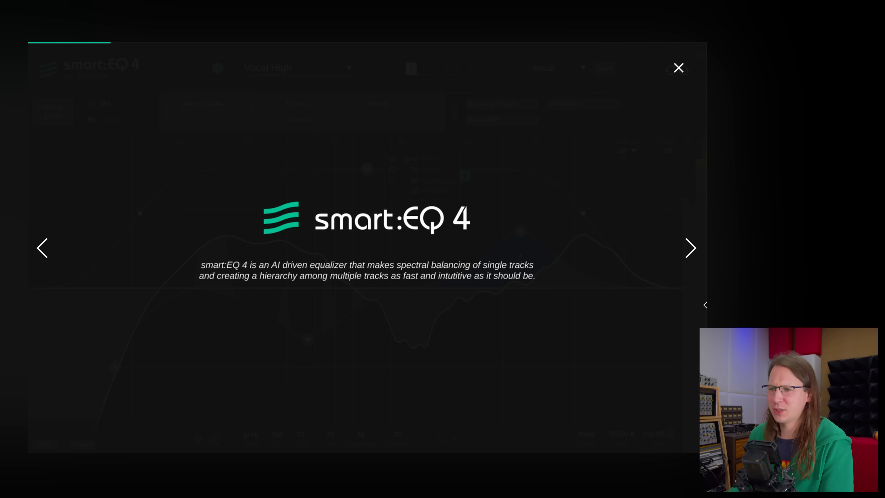
- Page through the introductory guide on the smart:filter, group creation and group view up to its closing page
{"action": "left_click", "coordinate": [691, 258]}
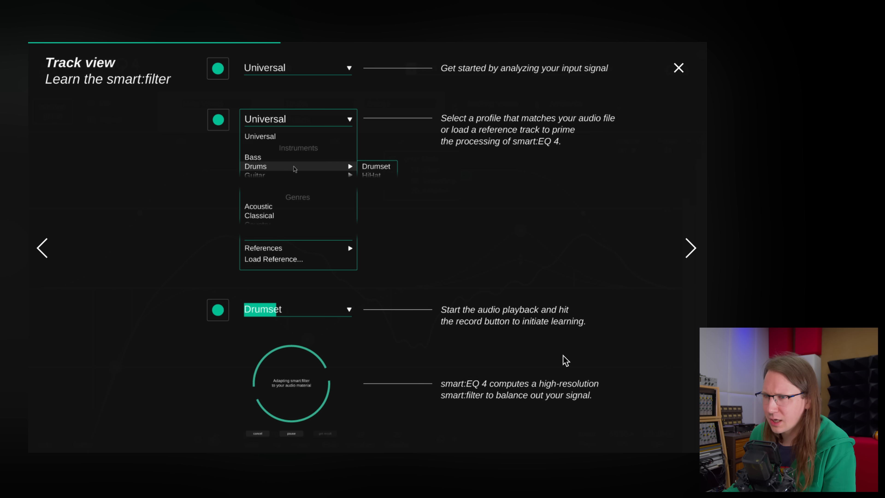
{"action": "left_click", "coordinate": [689, 247]}
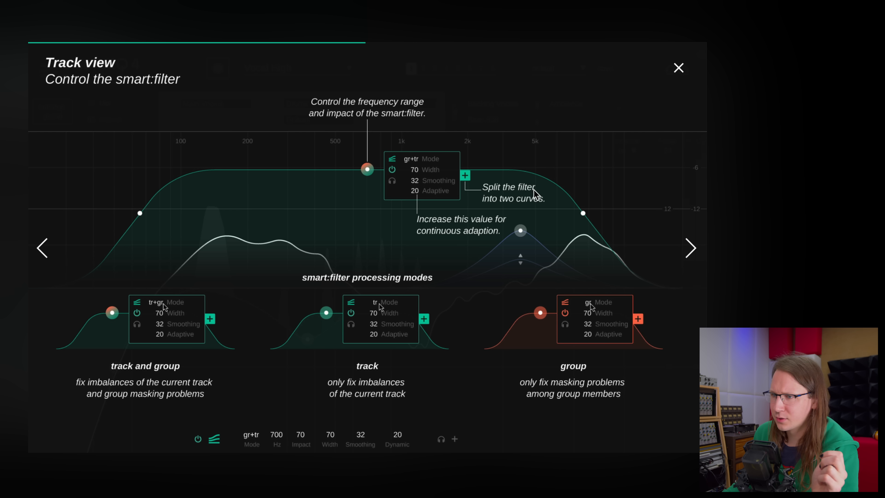
{"action": "left_click", "coordinate": [683, 250]}
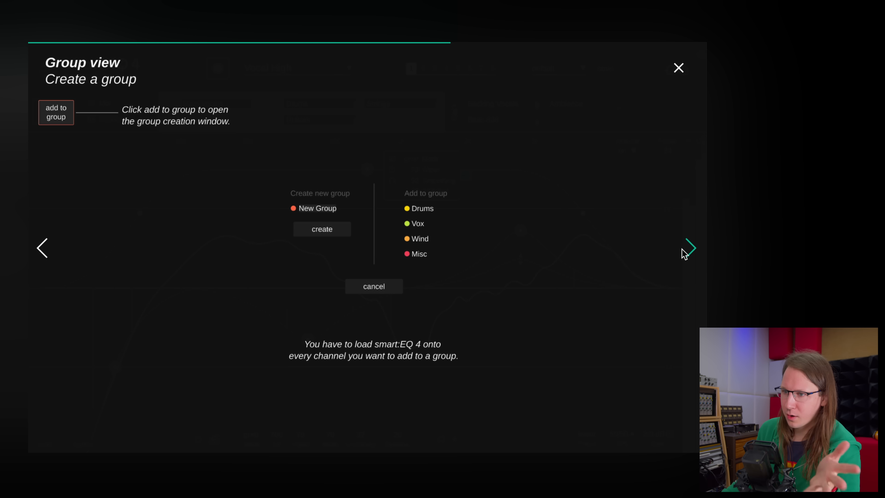
{"action": "left_click", "coordinate": [684, 254]}
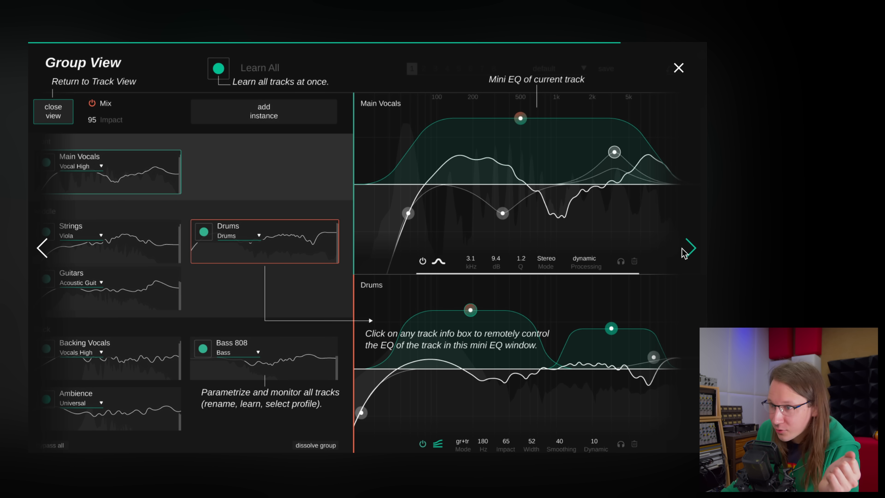
{"action": "left_click", "coordinate": [684, 252]}
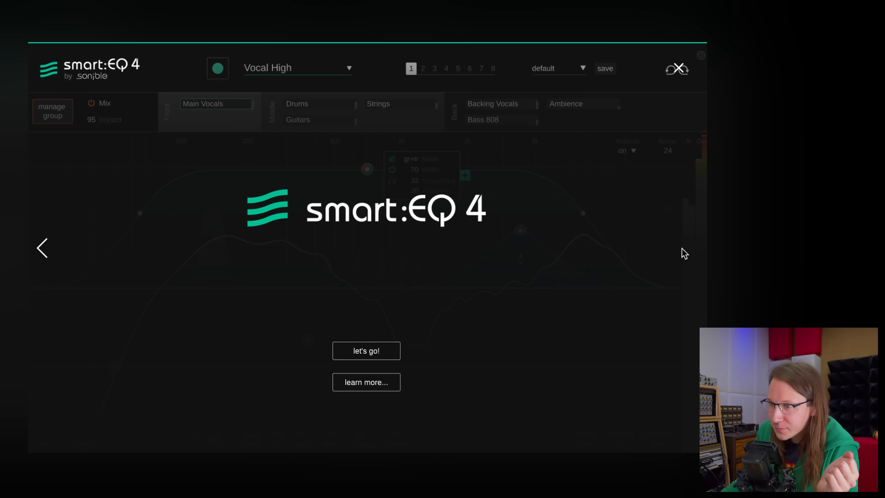
- Choose the Funk mix profile and have the smart:filter learn the playing audio
{"action": "left_click", "coordinate": [318, 72]}
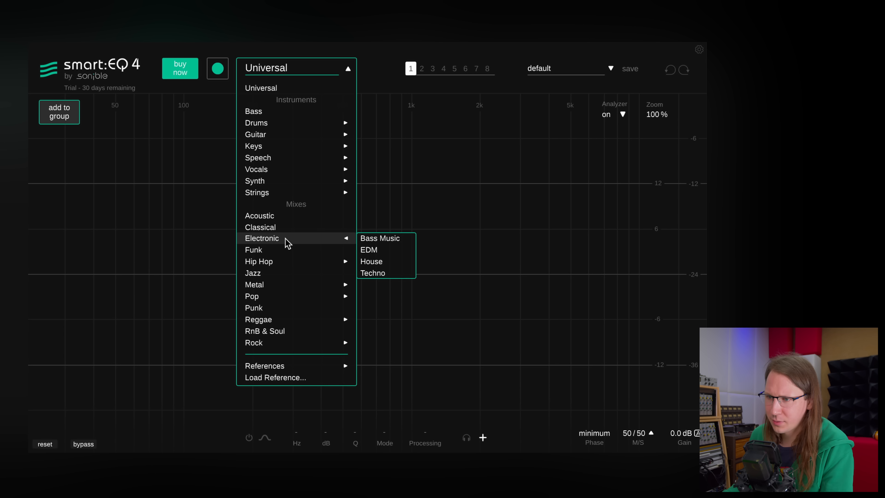
{"action": "left_click", "coordinate": [295, 251]}
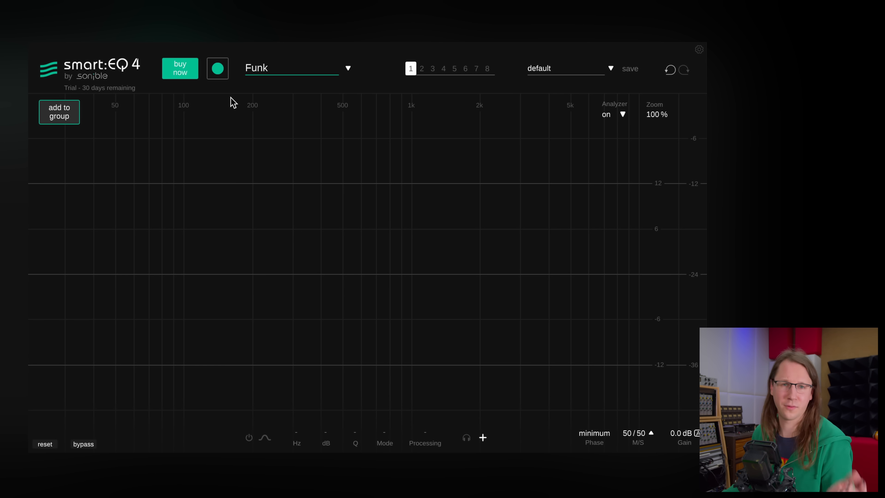
{"action": "left_click", "coordinate": [217, 70]}
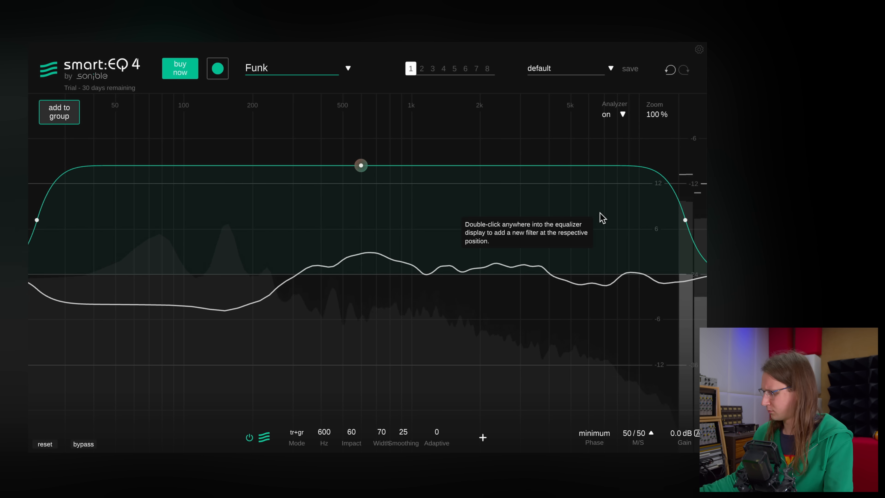
- Set the smart:filter to about 624 Hz with impact 44, width 52, smoothing 17 and adaptive 90
{"action": "left_click_drag", "start_coordinate": [361, 165], "coordinate": [365, 192]}
{"action": "left_click_drag", "start_coordinate": [421, 196], "coordinate": [415, 193]}
{"action": "left_click_drag", "start_coordinate": [414, 150], "coordinate": [415, 38]}
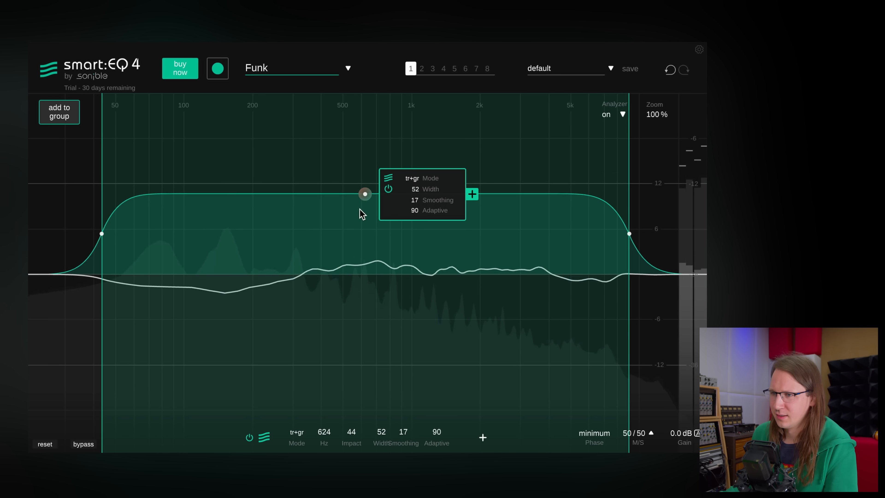
- Vary the smart:filter's impact and width, starting with impact 28 and finishing at about 702 Hz with impact 50 and width 100
{"action": "left_click_drag", "start_coordinate": [364, 191], "coordinate": [364, 223]}
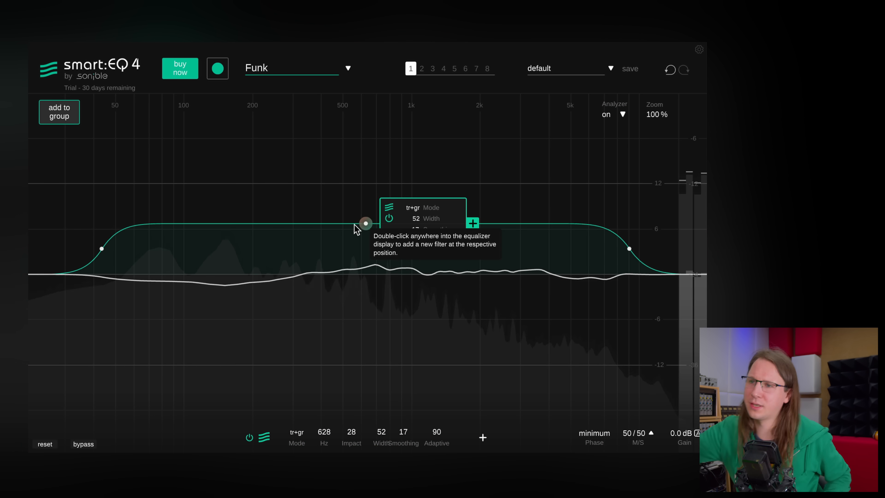
{"action": "scroll", "coordinate": [364, 225], "scroll_direction": "down", "scroll_amount": 2}
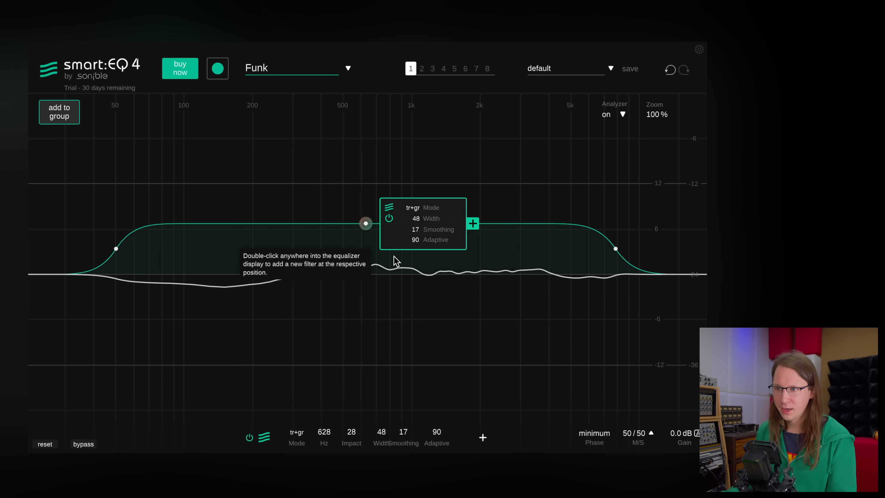
{"action": "scroll", "coordinate": [366, 223], "scroll_direction": "up", "scroll_amount": 10}
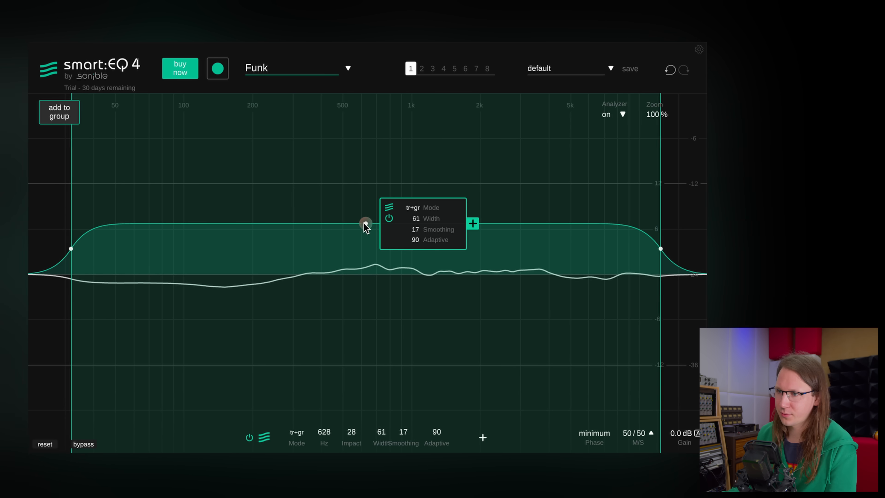
{"action": "left_click_drag", "start_coordinate": [363, 225], "coordinate": [377, 183]}
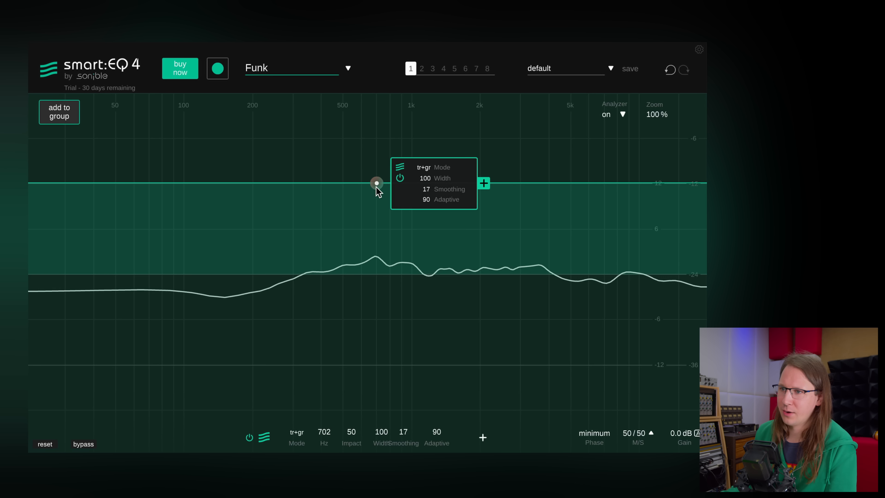
- Shift the smart:filter to a lower frequency with more impact, readjust its width and split it into two curves
{"action": "left_click_drag", "start_coordinate": [375, 188], "coordinate": [305, 159]}
{"action": "scroll", "coordinate": [391, 182], "scroll_direction": "down", "scroll_amount": 8}
{"action": "scroll", "coordinate": [207, 153], "scroll_direction": "up", "scroll_amount": 6}
{"action": "left_click", "coordinate": [415, 159]}
- Place the low smart:filter curve around 100 Hz and invert the high one at about 4.5 kHz with impact −96 and width 0
{"action": "left_click_drag", "start_coordinate": [138, 158], "coordinate": [231, 173]}
{"action": "left_click_drag", "start_coordinate": [479, 159], "coordinate": [525, 371]}
{"action": "mouse_move", "coordinate": [229, 171]}
{"action": "left_mouse_down"}
{"action": "mouse_move", "coordinate": [195, 142]}
{"action": "mouse_move", "coordinate": [226, 174]}
{"action": "mouse_move", "coordinate": [220, 166]}
{"action": "left_mouse_up"}
{"action": "left_click_drag", "start_coordinate": [528, 383], "coordinate": [539, 160]}
{"action": "scroll", "coordinate": [537, 155], "scroll_direction": "down", "scroll_amount": 10}
{"action": "mouse_move", "coordinate": [219, 165]}
{"action": "left_mouse_down"}
{"action": "mouse_move", "coordinate": [213, 221]}
{"action": "mouse_move", "coordinate": [207, 162]}
{"action": "mouse_move", "coordinate": [148, 166]}
{"action": "mouse_move", "coordinate": [198, 172]}
{"action": "mouse_move", "coordinate": [181, 177]}
{"action": "left_mouse_up"}
{"action": "scroll", "coordinate": [207, 162], "scroll_direction": "up", "scroll_amount": 3}
{"action": "scroll", "coordinate": [207, 162], "scroll_direction": "down", "scroll_amount": 4}
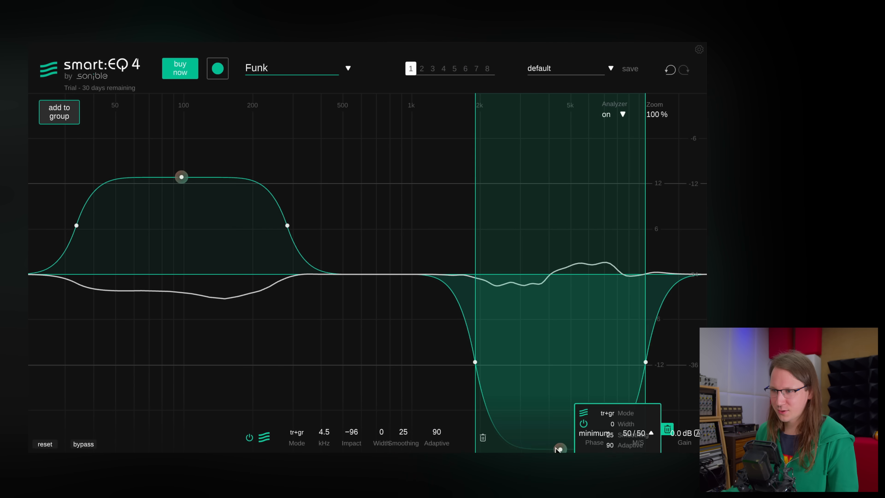
- Reduce the smart:filter to the high curve at about 4.7 kHz with impact −70, and flatten it to impact 1 at 464 Hz
{"action": "left_click_drag", "start_coordinate": [559, 448], "coordinate": [563, 406]}
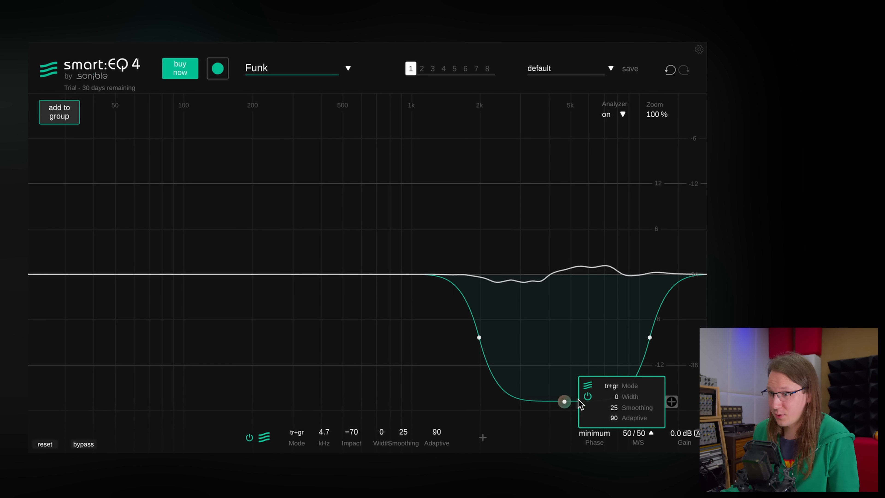
{"action": "left_click_drag", "start_coordinate": [562, 402], "coordinate": [496, 171]}
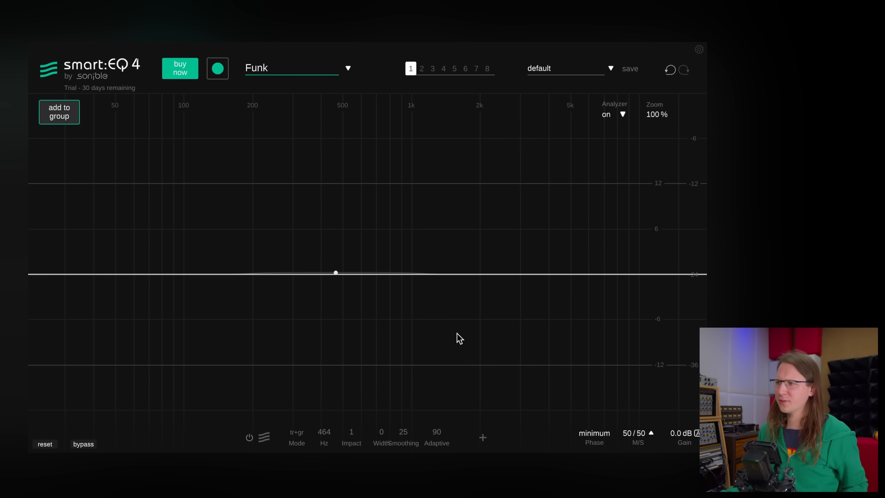
- Add a bell band, compare the sound with it bypassed, and set it to about 3864 Hz and 5.9 dB with dynamic processing
{"action": "left_click_drag", "start_coordinate": [447, 276], "coordinate": [545, 212]}
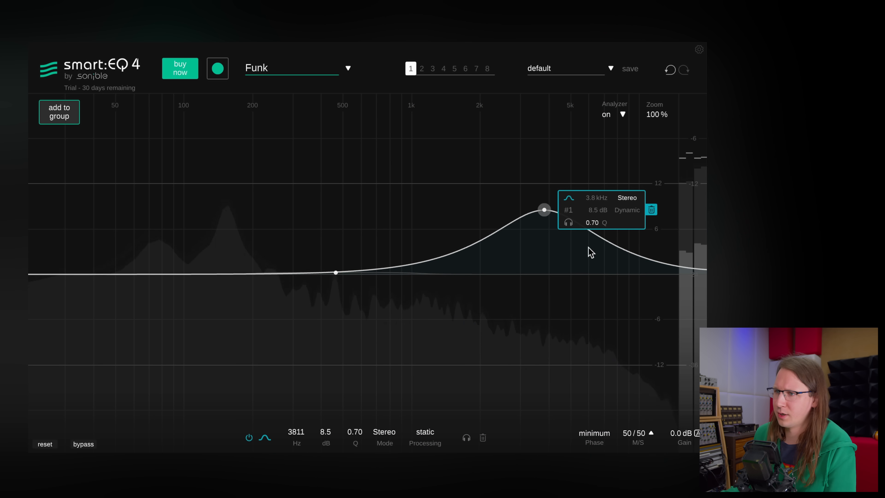
{"action": "left_click", "coordinate": [249, 438]}
{"action": "left_click", "coordinate": [249, 439]}
{"action": "left_click_drag", "start_coordinate": [545, 214], "coordinate": [546, 234]}
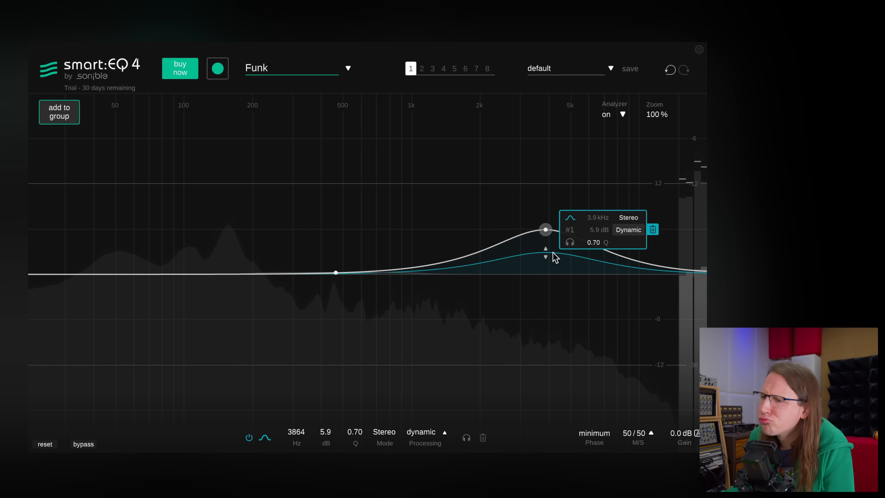
- Set the dynamic bell to range −2.5 dB, threshold −32.1 dB, ratio 4.0:1 and attack 13 ms, at about 4345 Hz and −0.2 dB gain
{"action": "left_click_drag", "start_coordinate": [544, 303], "coordinate": [544, 311]}
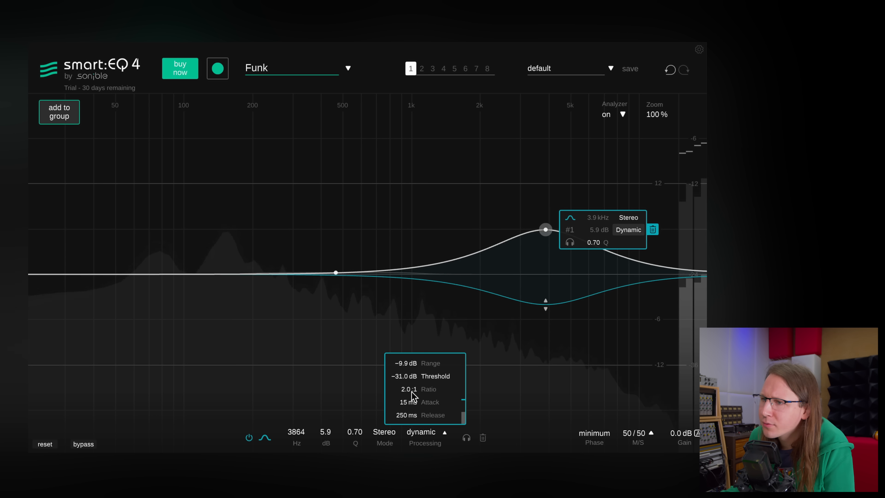
{"action": "left_click_drag", "start_coordinate": [412, 413], "coordinate": [416, 409]}
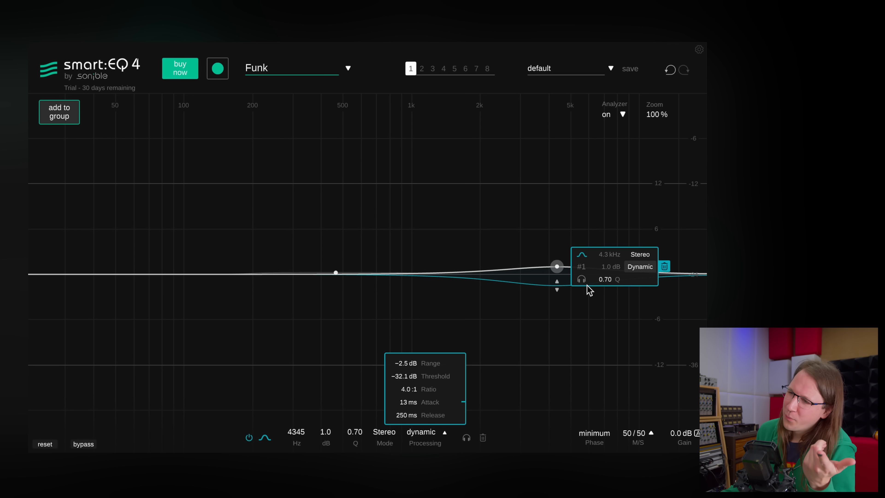
{"action": "left_click_drag", "start_coordinate": [558, 266], "coordinate": [559, 272]}
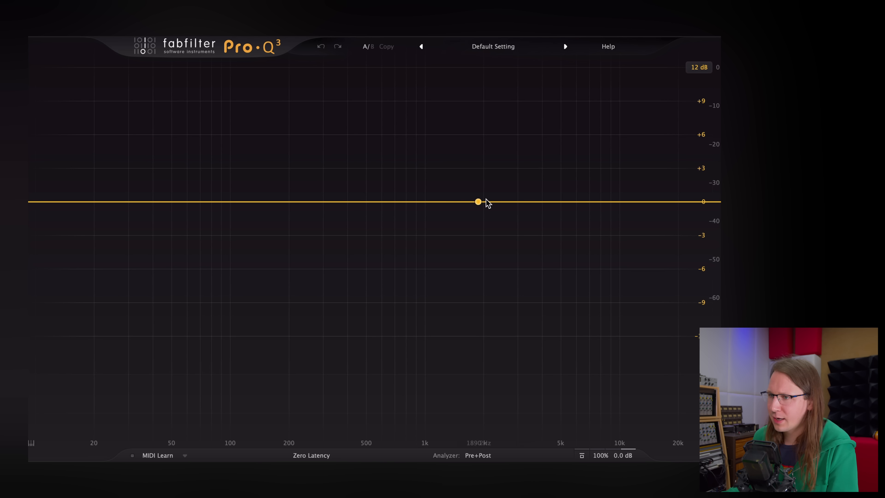
- In FabFilter Pro-Q 3, add a bell band at about 3545 Hz and adjust its dynamic range while the audio plays
{"action": "left_click", "coordinate": [532, 201]}
{"action": "key", "text": "space"}
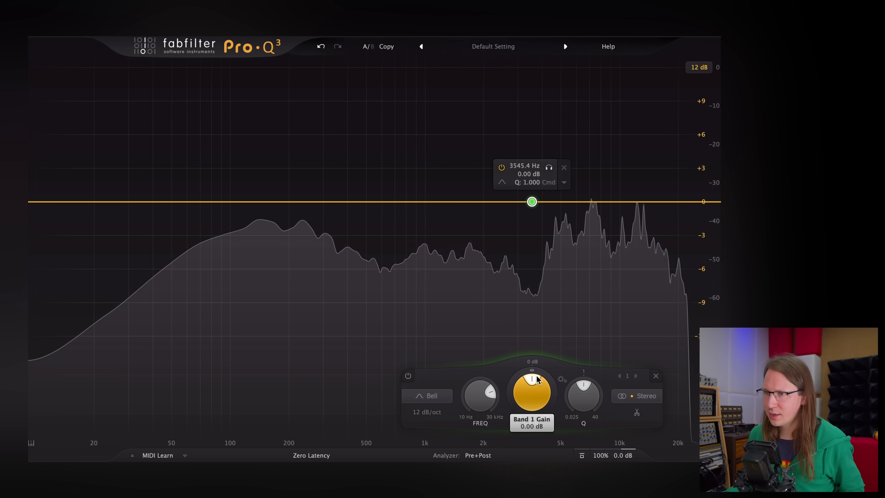
{"action": "left_click_drag", "start_coordinate": [524, 371], "coordinate": [500, 423]}
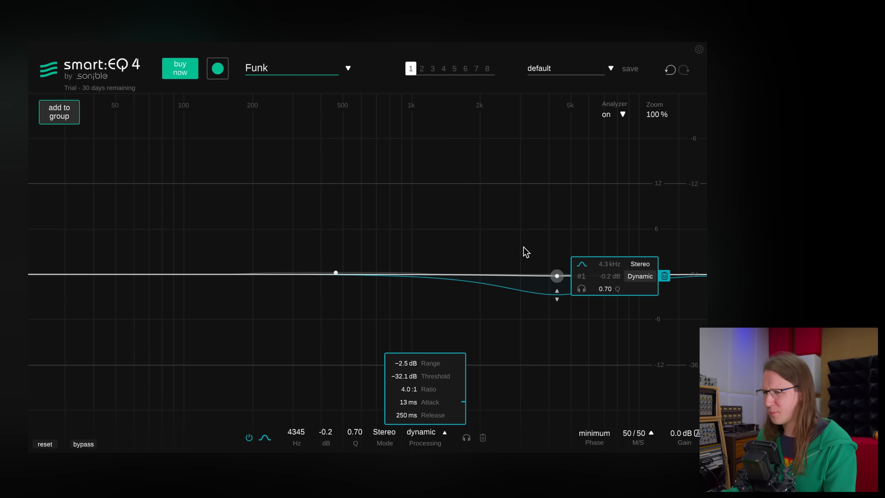
- Back in smart:EQ 4, toggle the dynamic processing of the 4.3 kHz bell band
{"action": "left_click", "coordinate": [639, 276]}
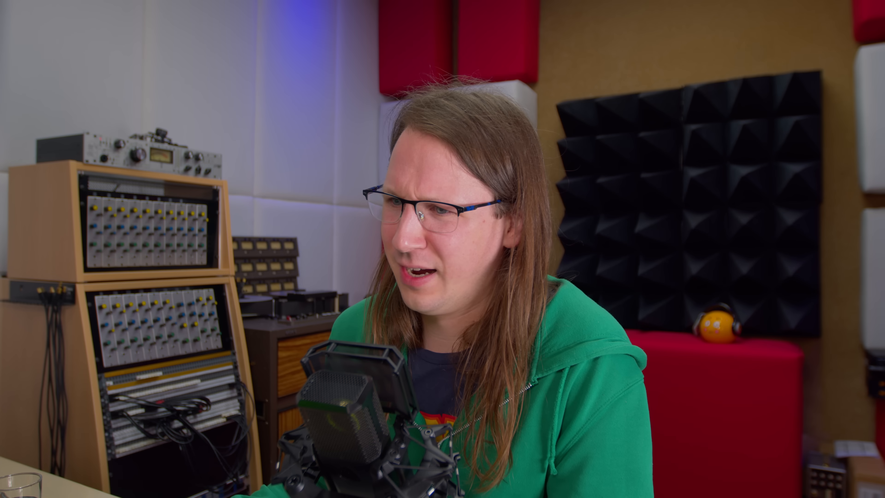
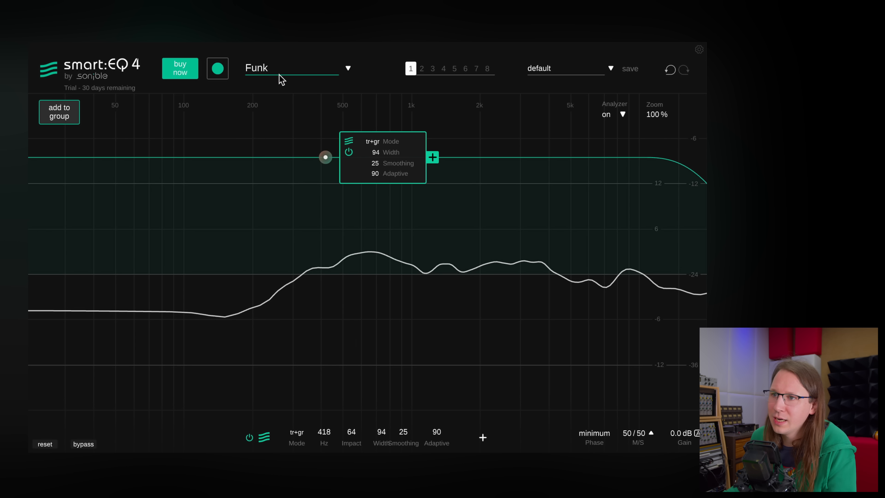
- Try a Metal profile and the Punk profile on the smart:filter, and settle on the Classic Rock profile
{"action": "mouse_move", "coordinate": [303, 285]}
{"action": "left_click", "coordinate": [381, 286]}
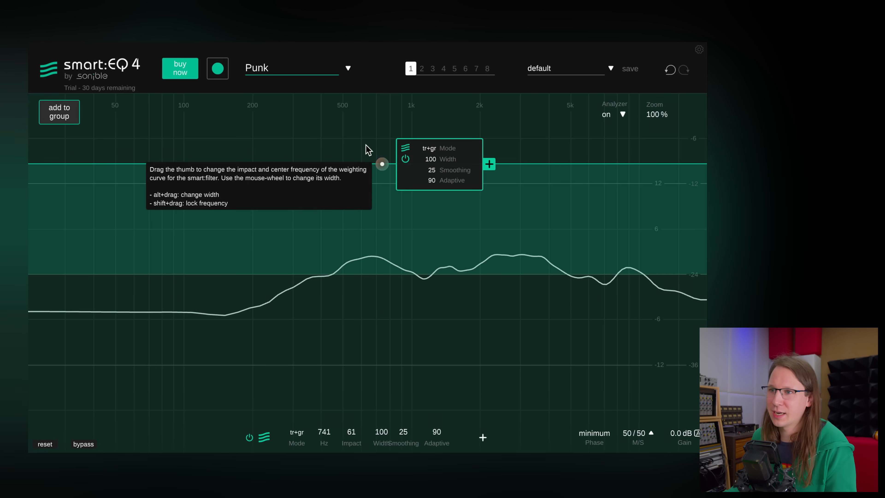
{"action": "left_click", "coordinate": [314, 70]}
{"action": "mouse_move", "coordinate": [345, 342]}
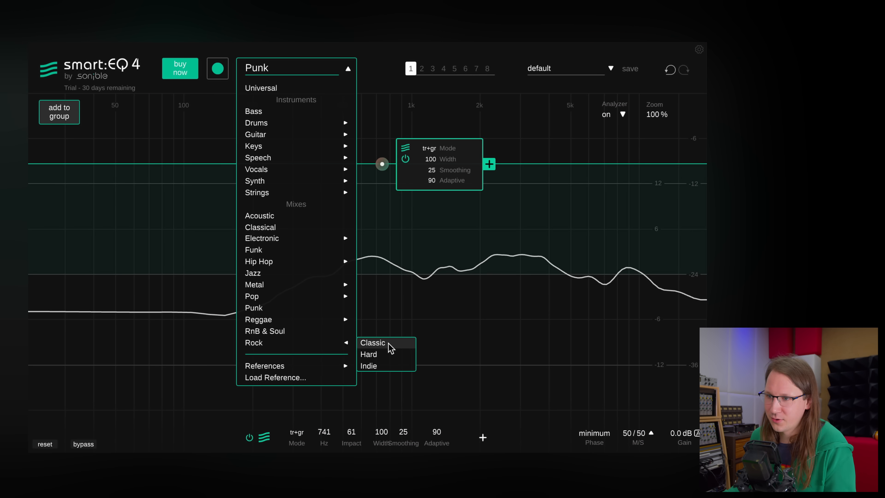
{"action": "left_click", "coordinate": [388, 342]}
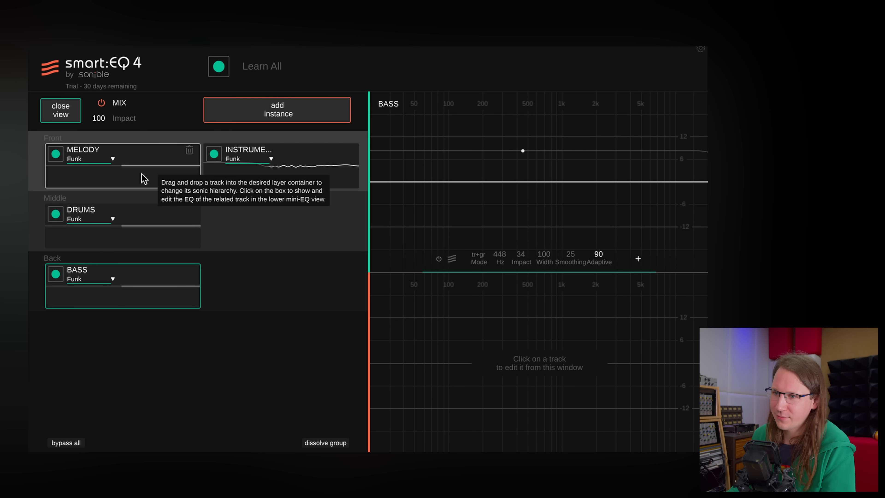
- In the group view, assign the Synth Lead profile to the MELODY track and Synth Pad to the instrument track beside it
{"action": "left_click", "coordinate": [112, 158]}
{"action": "mouse_move", "coordinate": [85, 201]}
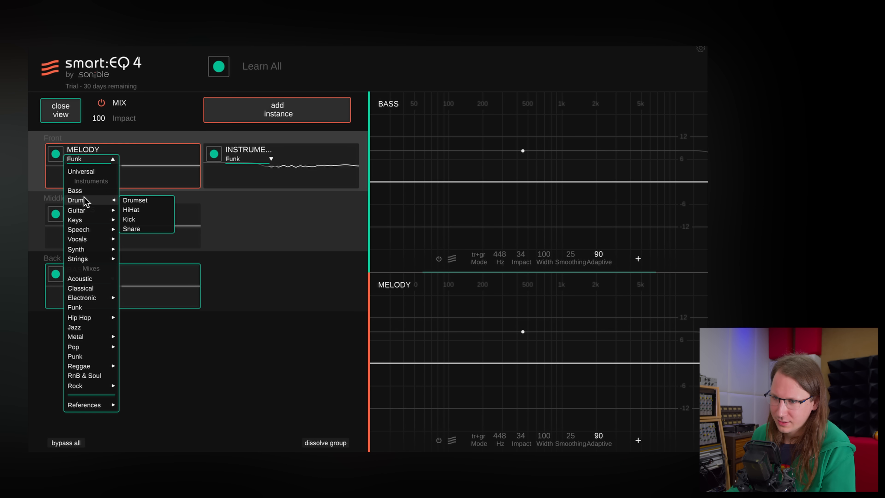
{"action": "left_click", "coordinate": [136, 249]}
{"action": "left_click", "coordinate": [258, 160]}
{"action": "mouse_move", "coordinate": [264, 240]}
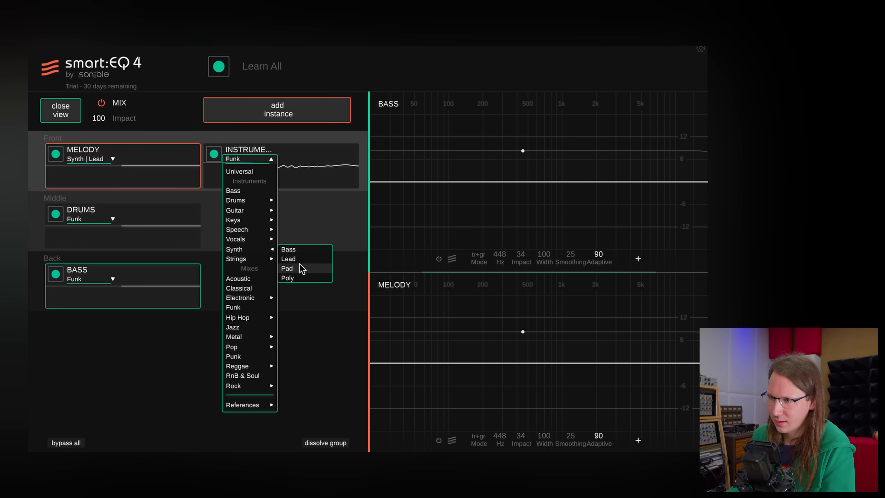
{"action": "left_click", "coordinate": [302, 269]}
- Assign the Drumset profile to the DRUMS track and the Bass profile to the BASS track
{"action": "left_click", "coordinate": [105, 219]}
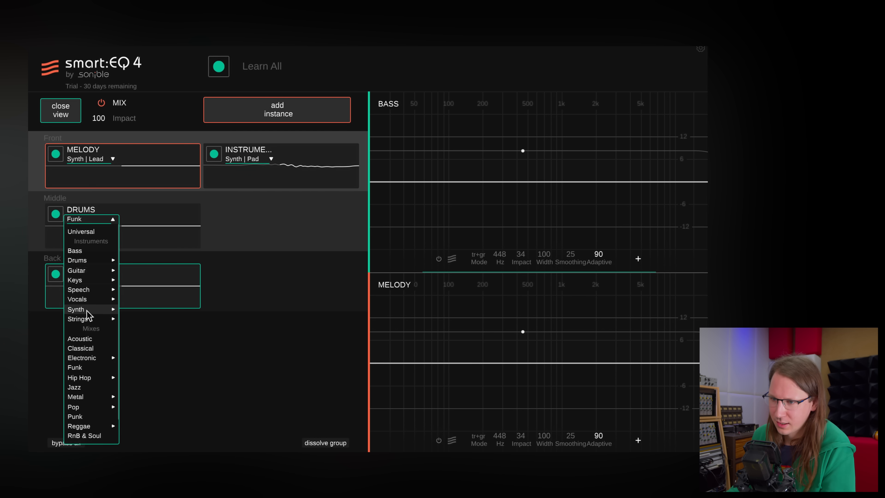
{"action": "left_click", "coordinate": [160, 264]}
{"action": "left_click", "coordinate": [89, 281]}
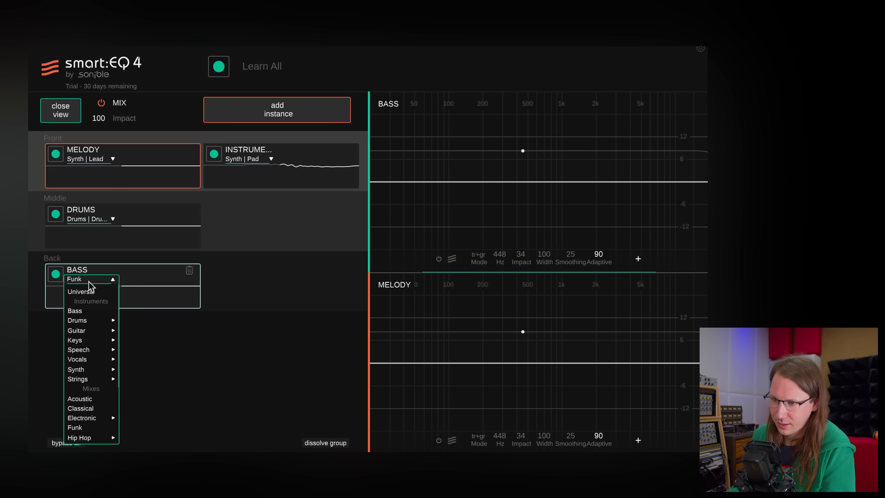
{"action": "left_click", "coordinate": [94, 310]}
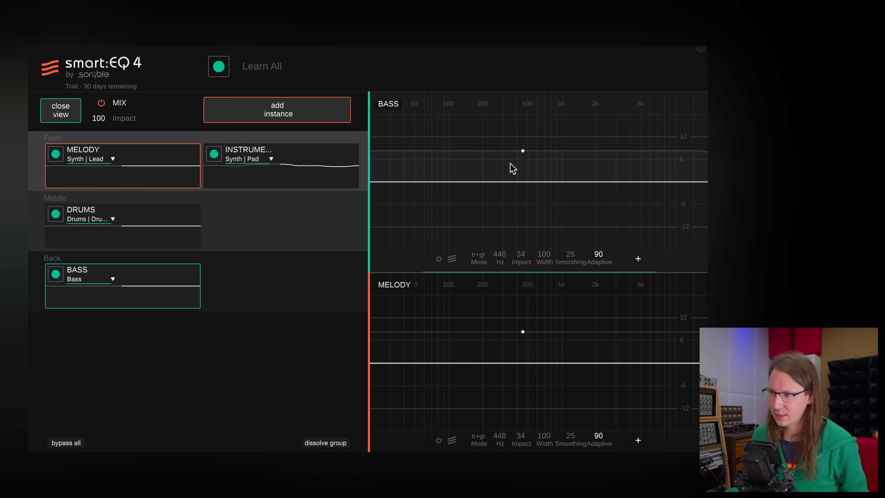
- Enable the BASS track's smart:filter and set it to about 664 Hz with impact 66 and smoothing 41
{"action": "left_click", "coordinate": [439, 258]}
{"action": "left_click_drag", "start_coordinate": [523, 149], "coordinate": [541, 123]}
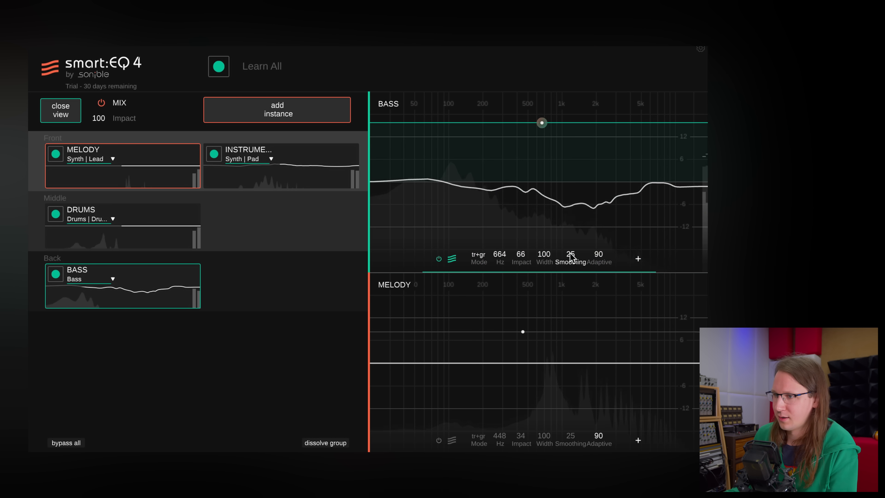
{"action": "left_click_drag", "start_coordinate": [598, 260], "coordinate": [598, 215]}
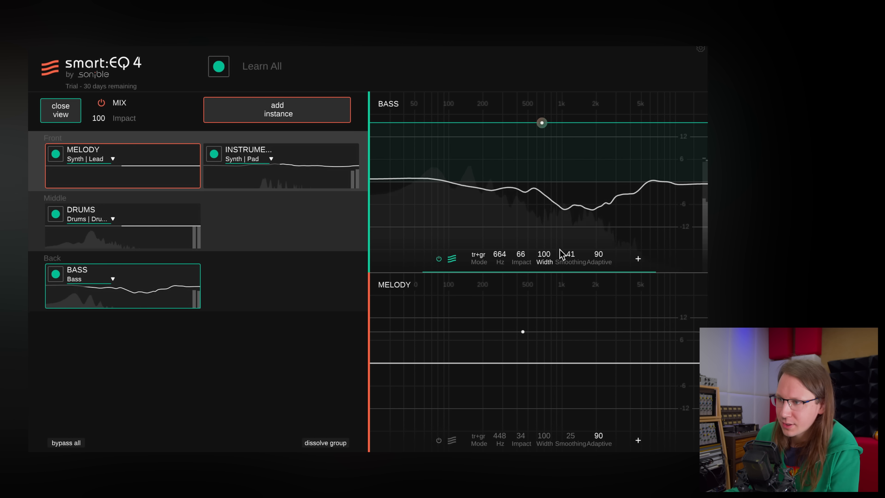
- Set the BASS smart:filter's smoothing to 82, lower its impact, and add a static 91 Hz band with 4.4 dB gain
{"action": "left_click_drag", "start_coordinate": [573, 267], "coordinate": [573, 300]}
{"action": "left_click_drag", "start_coordinate": [542, 122], "coordinate": [545, 144]}
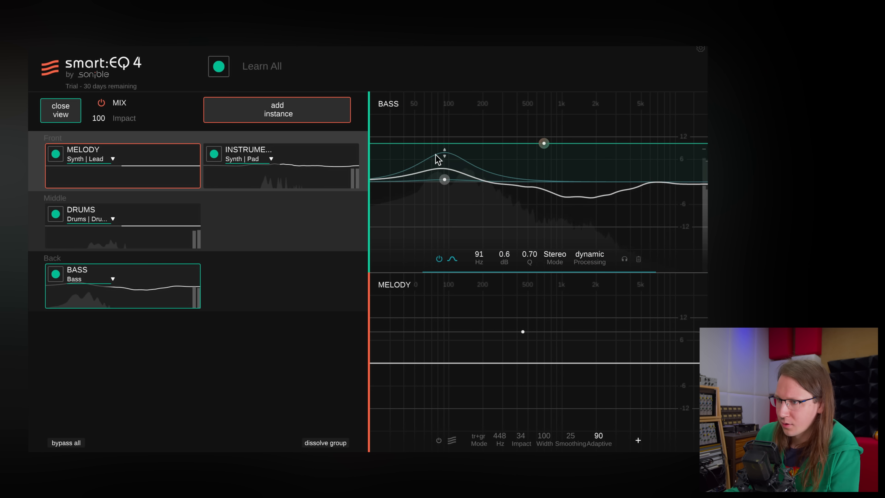
{"action": "mouse_move", "coordinate": [444, 179]}
{"action": "left_mouse_down"}
{"action": "mouse_move", "coordinate": [446, 142]}
{"action": "mouse_move", "coordinate": [433, 148]}
{"action": "mouse_move", "coordinate": [443, 170]}
{"action": "left_mouse_up"}
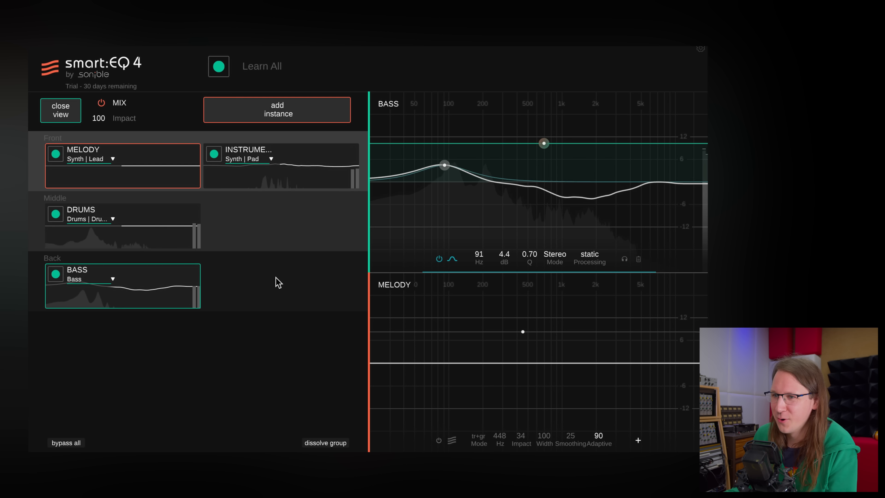
- Bring up the DRUMS track for comparison, enable its smart:filter, and set it to about 438 Hz with impact 44 and adaptive 0
{"action": "left_click", "coordinate": [231, 174]}
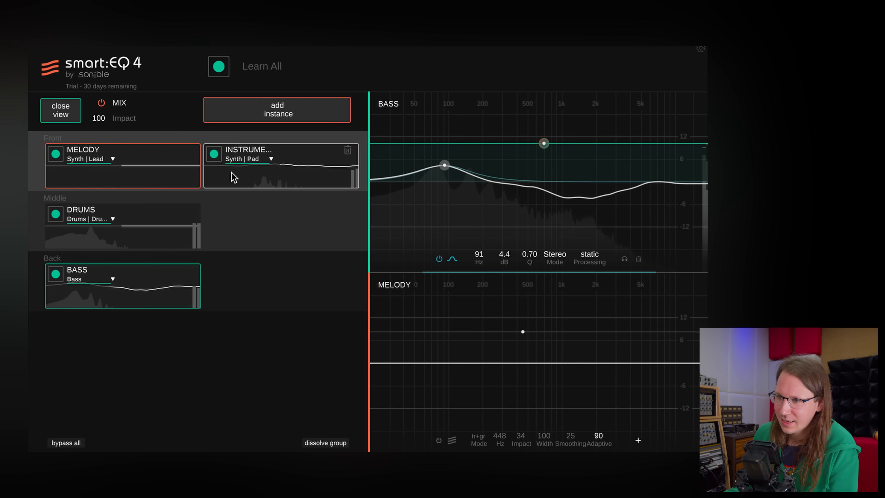
{"action": "left_click", "coordinate": [162, 241]}
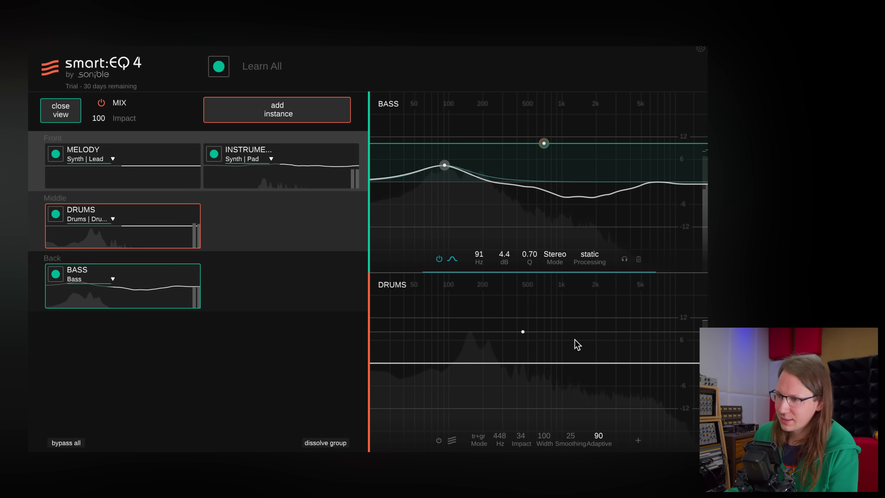
{"action": "left_click", "coordinate": [283, 180]}
{"action": "left_click", "coordinate": [162, 241]}
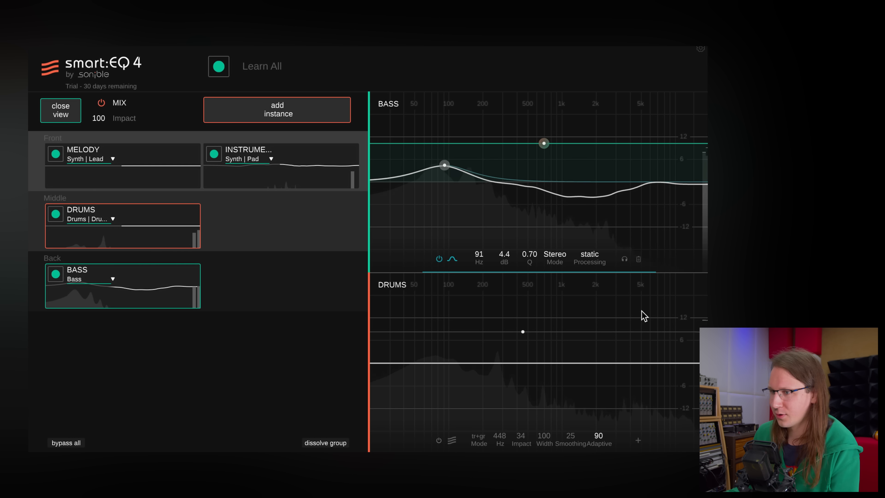
{"action": "left_click", "coordinate": [438, 441]}
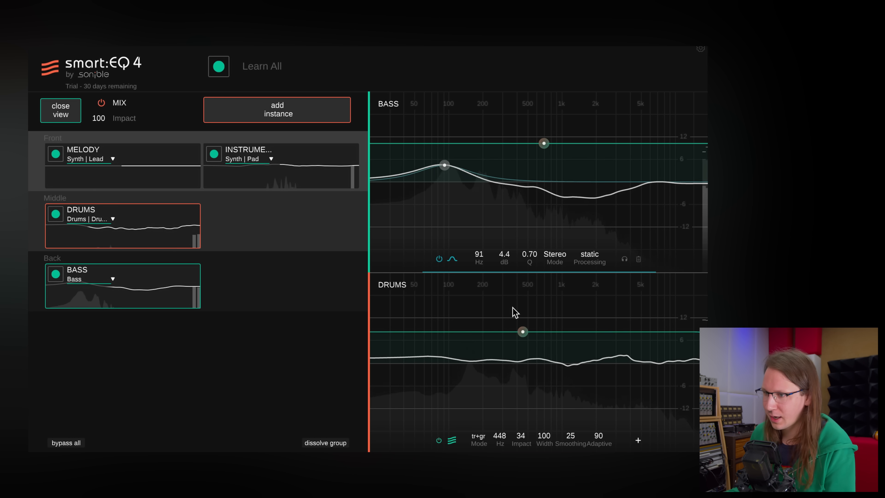
{"action": "left_click_drag", "start_coordinate": [523, 332], "coordinate": [525, 297]}
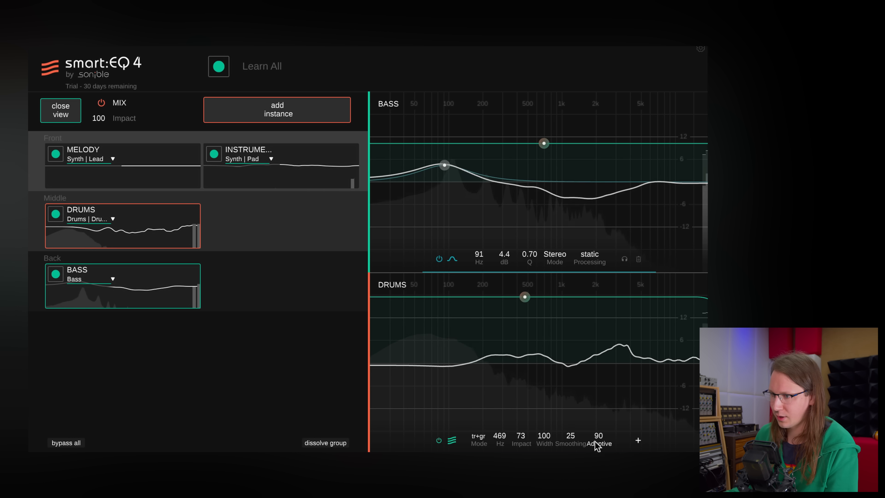
{"action": "left_click_drag", "start_coordinate": [534, 297], "coordinate": [521, 331]}
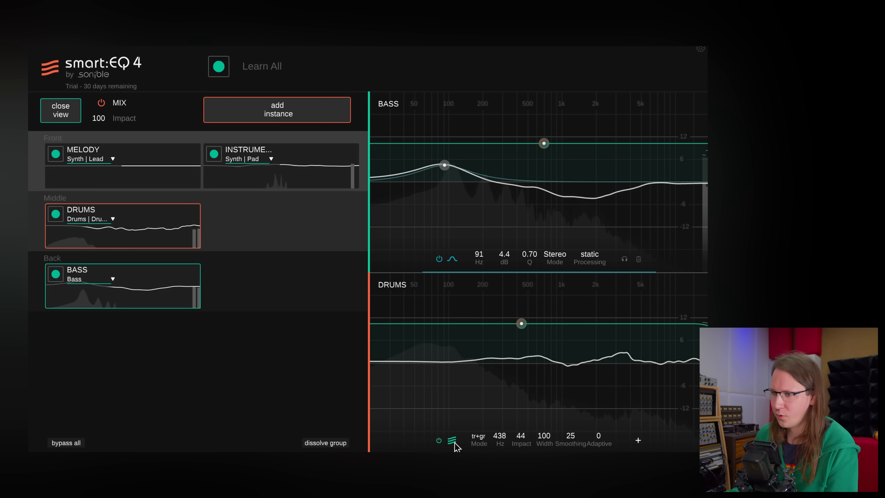
- Try DRUMS and BASS in different layers, settle on BASS in Middle and DRUMS in Back, and set the DRUMS smart:filter to about 517 Hz, impact 50
{"action": "left_click", "coordinate": [257, 182]}
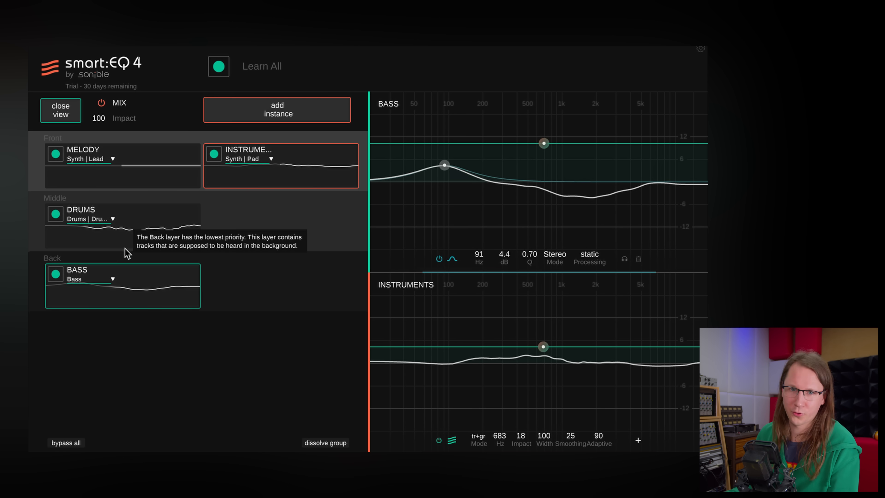
{"action": "left_click_drag", "start_coordinate": [138, 218], "coordinate": [272, 281]}
{"action": "left_click_drag", "start_coordinate": [123, 294], "coordinate": [197, 300]}
{"action": "mouse_move", "coordinate": [522, 324]}
{"action": "left_mouse_down"}
{"action": "mouse_move", "coordinate": [525, 304]}
{"action": "mouse_move", "coordinate": [519, 310]}
{"action": "left_mouse_up"}
{"action": "left_click_drag", "start_coordinate": [160, 296], "coordinate": [364, 207]}
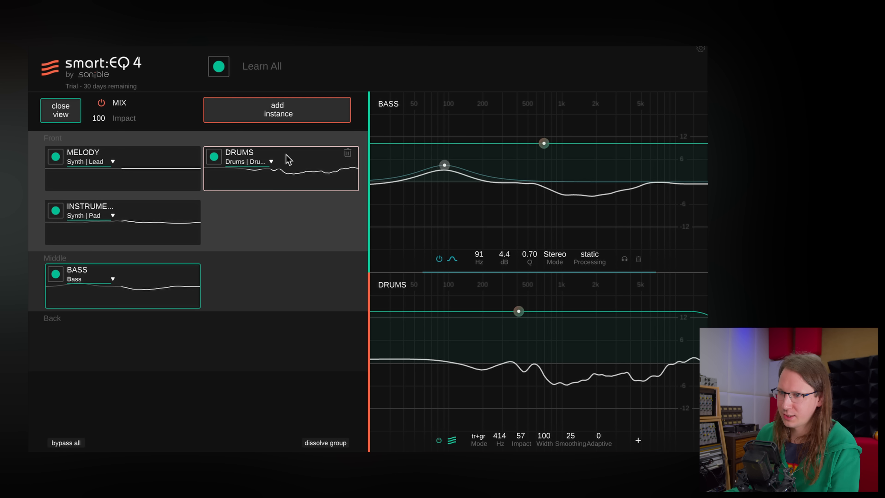
{"action": "left_click_drag", "start_coordinate": [298, 189], "coordinate": [235, 359]}
{"action": "left_click_drag", "start_coordinate": [174, 299], "coordinate": [282, 167]}
{"action": "left_click_drag", "start_coordinate": [330, 185], "coordinate": [274, 258]}
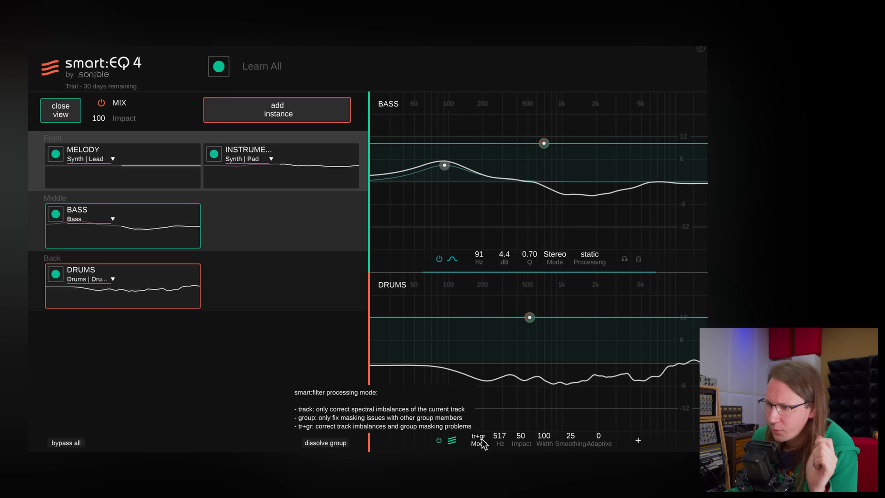
- Compare the group, track and tr+gr processing modes on the DRUMS track's smart:filter
{"action": "left_click", "coordinate": [481, 439]}
{"action": "left_click", "coordinate": [480, 440]}
{"action": "left_click", "coordinate": [481, 439]}
{"action": "left_click", "coordinate": [481, 442]}
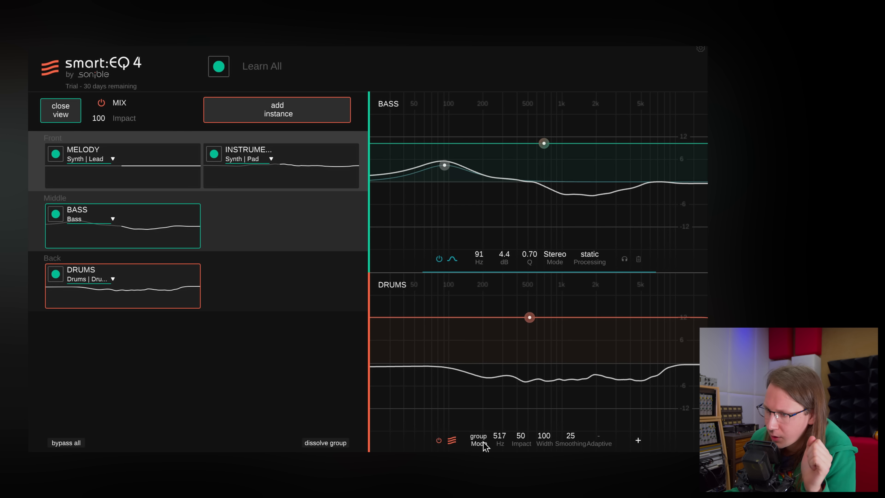
{"action": "left_click", "coordinate": [483, 441]}
{"action": "left_click", "coordinate": [480, 440]}
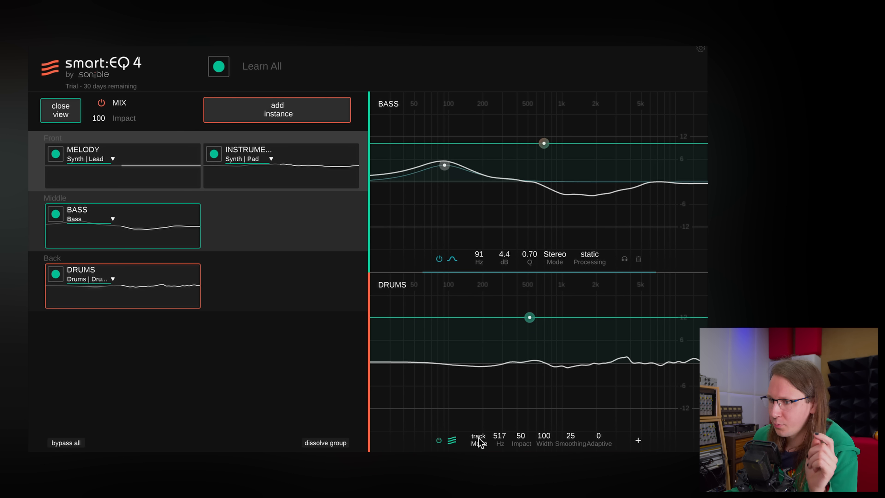
{"action": "left_click", "coordinate": [482, 444]}
{"action": "left_click", "coordinate": [482, 443]}
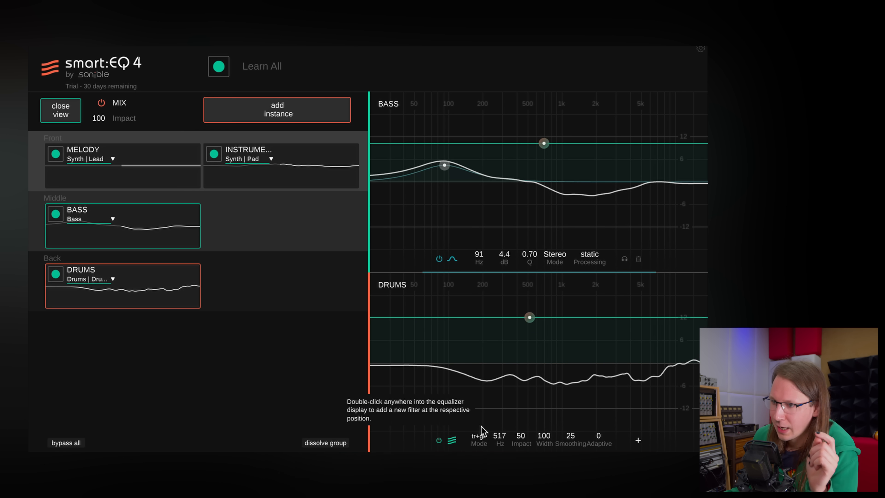
- Try the DRUMS smart:filter in track mode at about 655 Hz with impact 68
{"action": "left_click", "coordinate": [475, 443]}
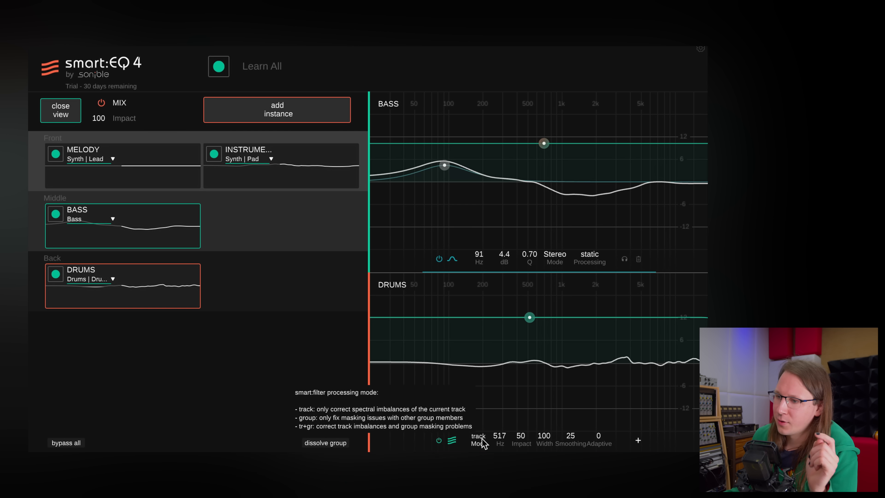
{"action": "left_click_drag", "start_coordinate": [528, 316], "coordinate": [511, 301]}
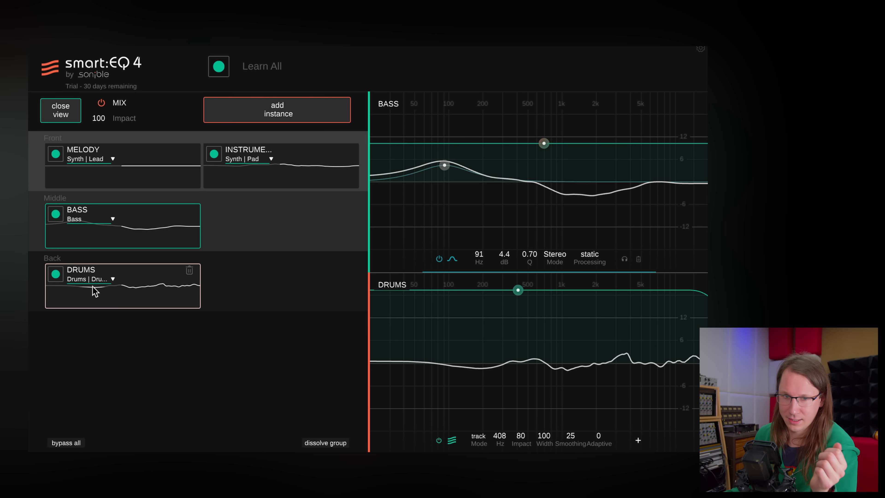
{"action": "left_click_drag", "start_coordinate": [519, 292], "coordinate": [541, 301]}
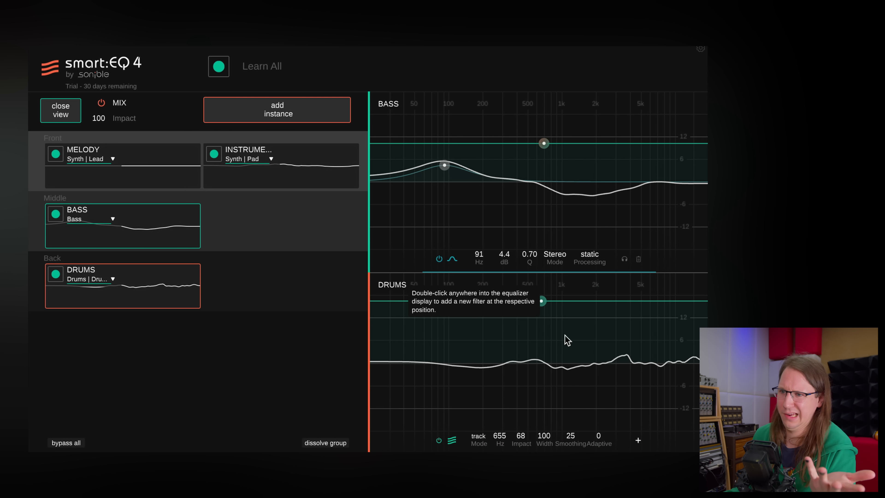
- Try the DRUMS smart:filter in group mode at about 1.3 kHz with impact 62, and test moving the track between layers
{"action": "left_click", "coordinate": [480, 438]}
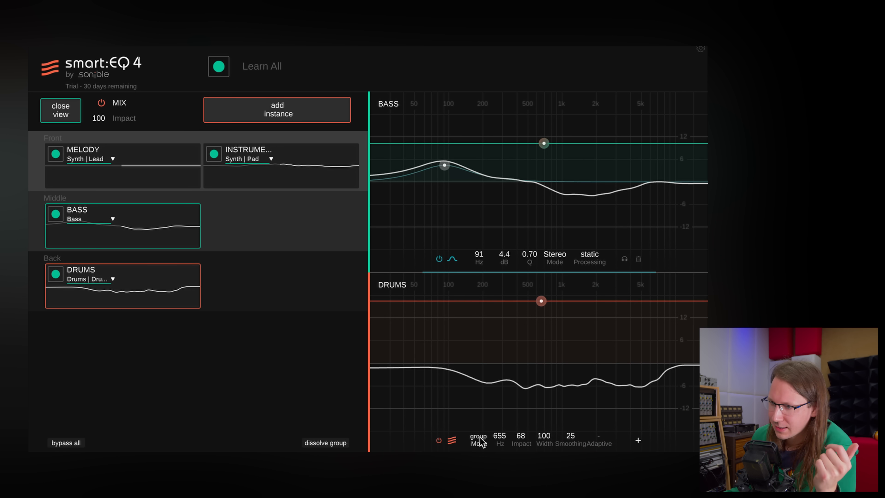
{"action": "mouse_move", "coordinate": [535, 323]}
{"action": "left_mouse_down"}
{"action": "mouse_move", "coordinate": [540, 273]}
{"action": "mouse_move", "coordinate": [536, 342]}
{"action": "mouse_move", "coordinate": [569, 325]}
{"action": "mouse_move", "coordinate": [563, 312]}
{"action": "left_mouse_up"}
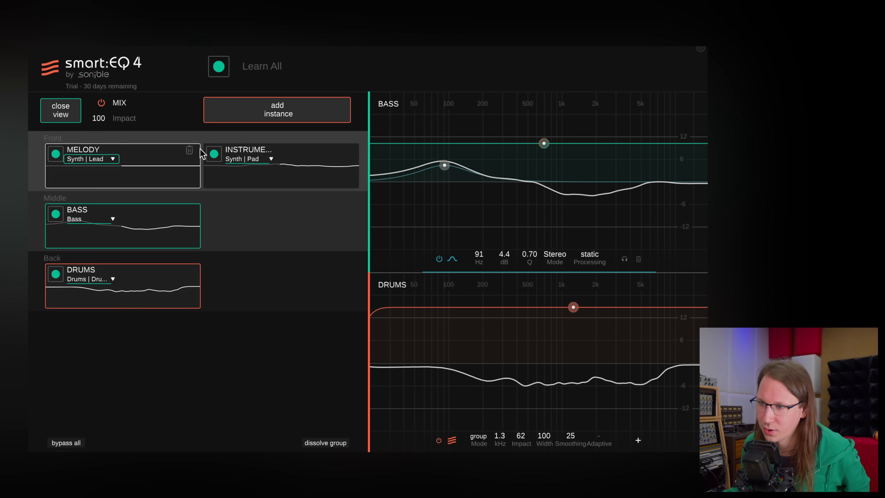
{"action": "left_click_drag", "start_coordinate": [126, 297], "coordinate": [239, 331]}
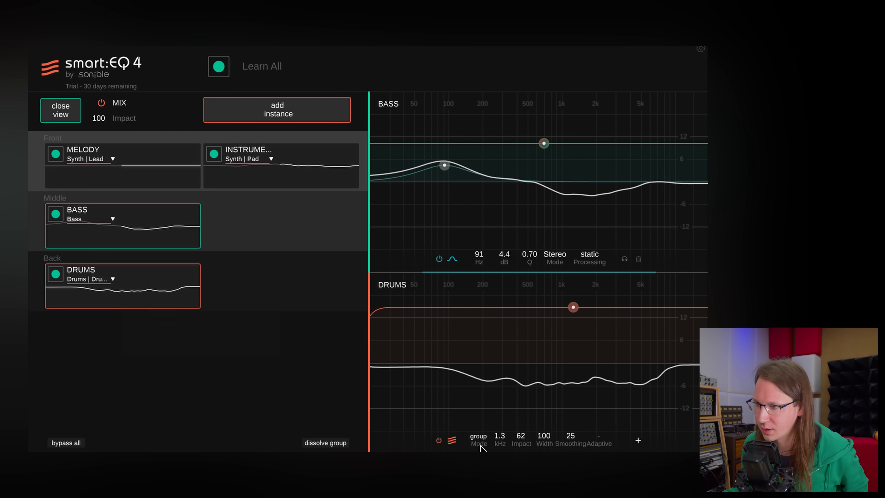
- Switch the DRUMS smart:filter to tr+gr mode, set it to about 722 Hz with impact 63, and slightly reduce its impact
{"action": "left_click", "coordinate": [485, 438]}
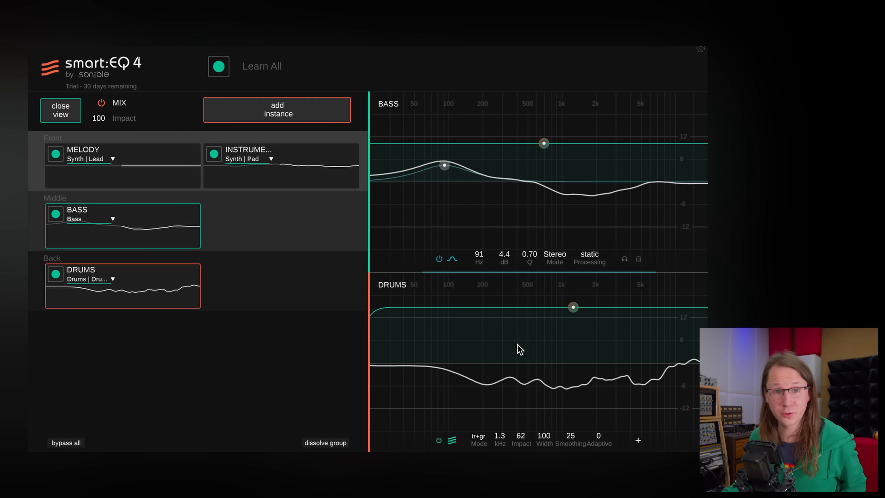
{"action": "left_click_drag", "start_coordinate": [567, 313], "coordinate": [544, 349]}
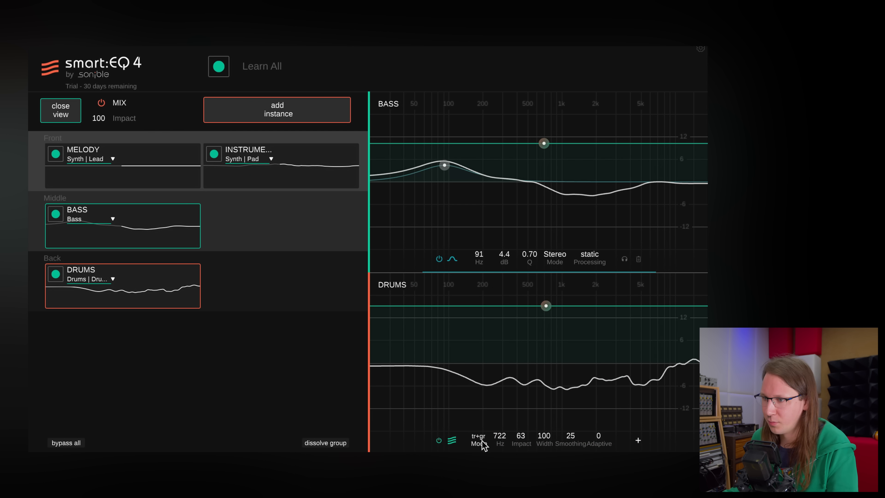
{"action": "left_click_drag", "start_coordinate": [546, 307], "coordinate": [552, 321]}
- Close the group view and reshape the BASS track's smart:filter to about 347 Hz with impact 37 and width 56
{"action": "left_click", "coordinate": [60, 110]}
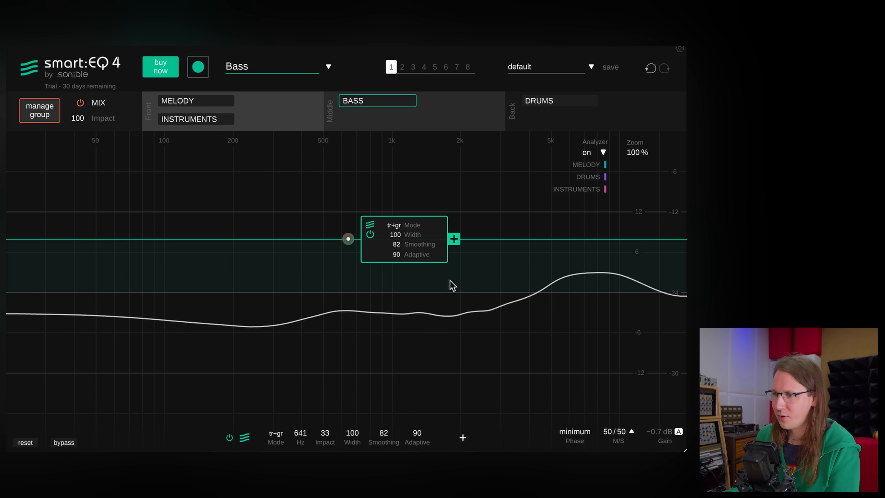
{"action": "mouse_move", "coordinate": [358, 243]}
{"action": "left_mouse_down"}
{"action": "mouse_move", "coordinate": [346, 188]}
{"action": "mouse_move", "coordinate": [350, 285]}
{"action": "mouse_move", "coordinate": [339, 221]}
{"action": "mouse_move", "coordinate": [348, 255]}
{"action": "left_mouse_up"}
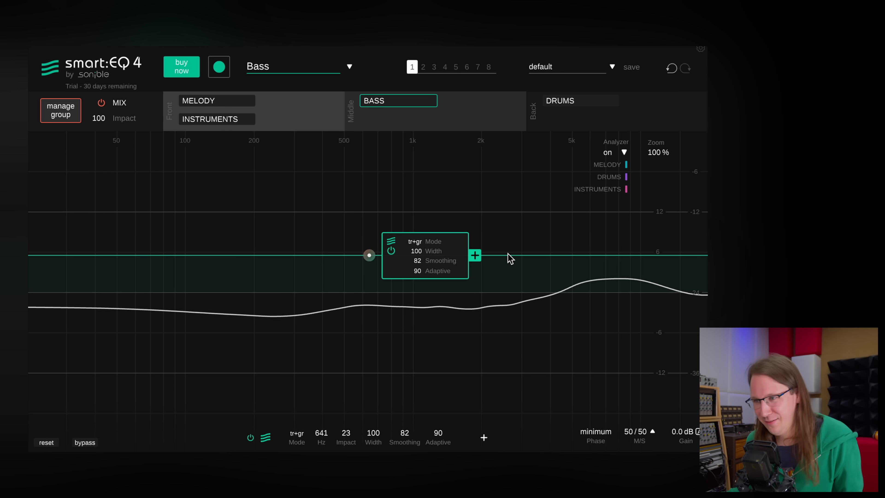
{"action": "left_click_drag", "start_coordinate": [376, 258], "coordinate": [373, 298]}
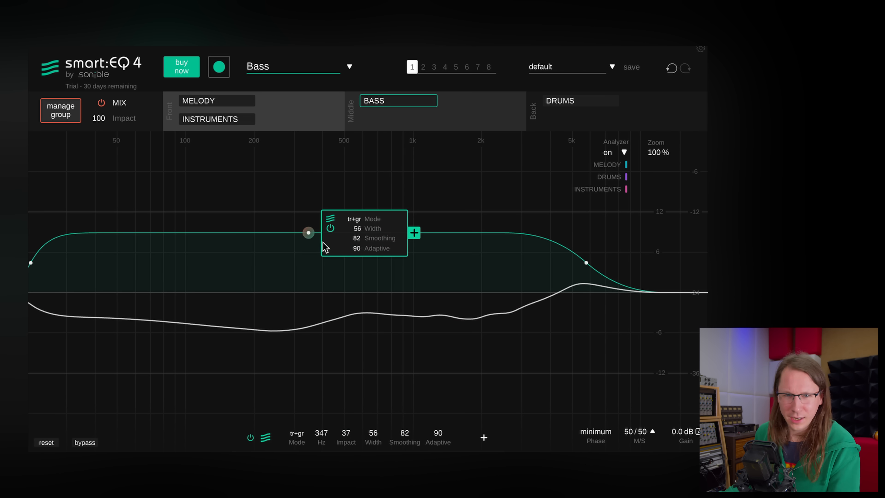